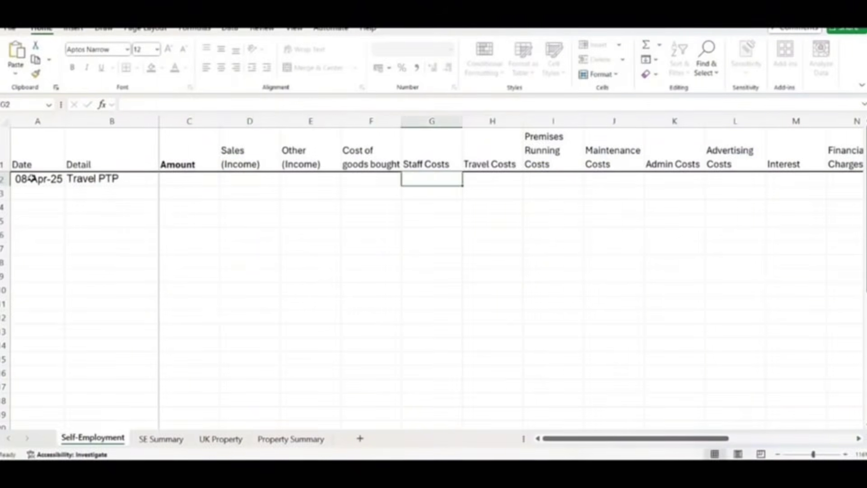
- Enter 36 as the 8 April travel cost and add a 12 April row for Invoice 1 with sales of 7500
{"action": "type", "text": "36"}
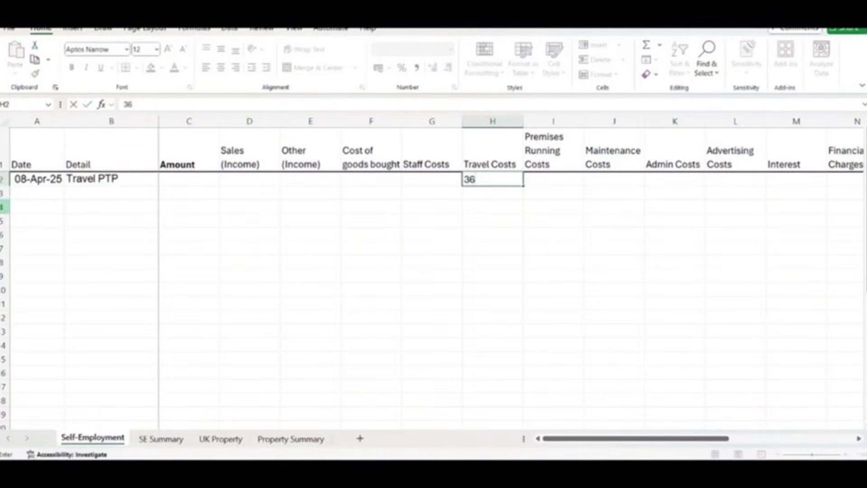
{"action": "left_click", "coordinate": [47, 195]}
{"action": "type", "text": "12 apr"}
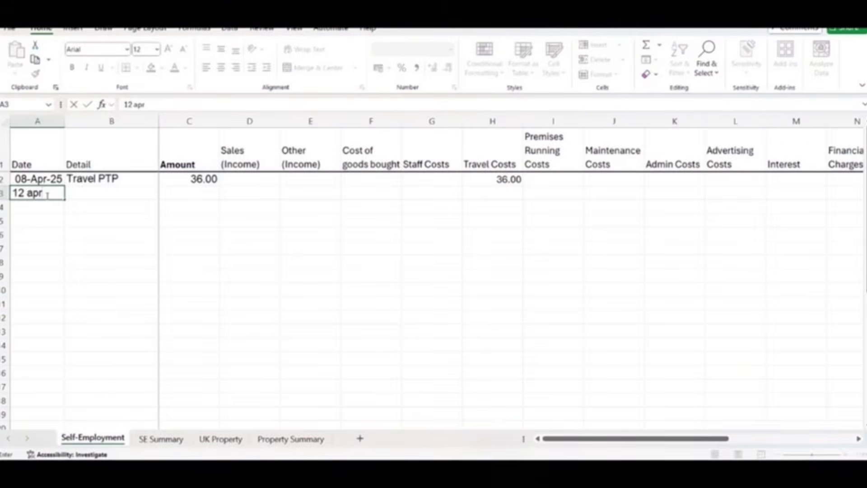
{"action": "key", "text": "Tab"}
{"action": "type", "text": "Invoice 1"}
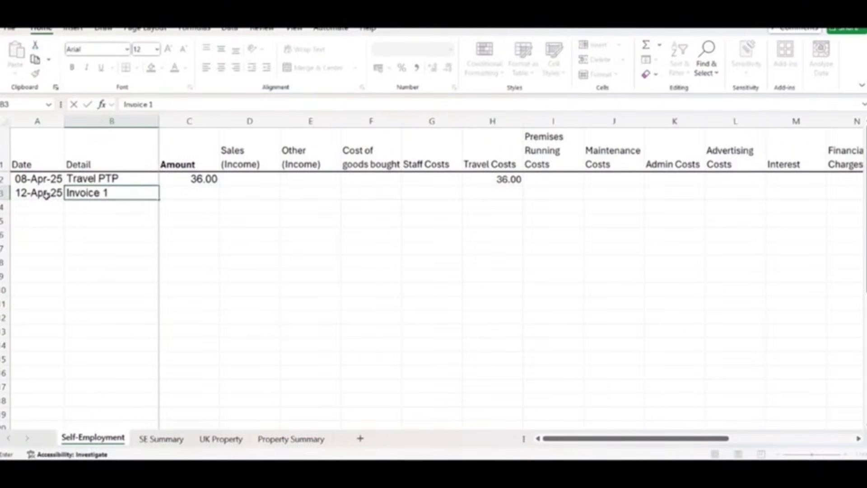
{"action": "key", "text": "Tab"}
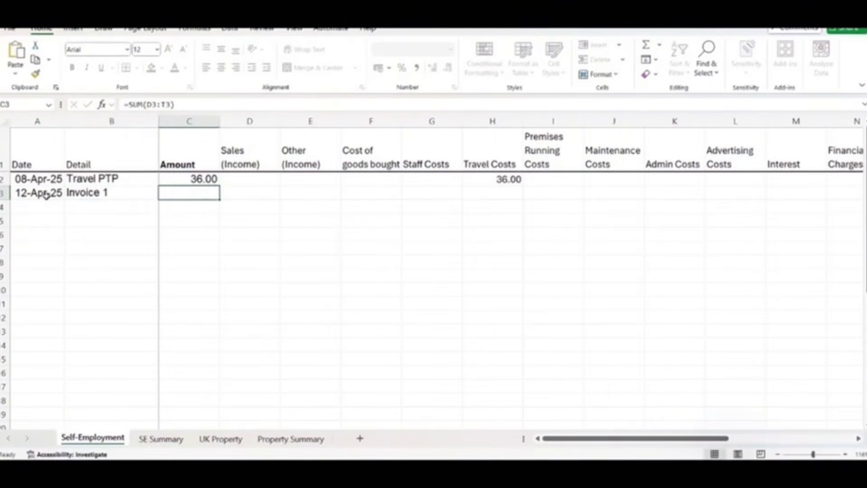
{"action": "key", "text": "Tab"}
{"action": "type", "text": "7500"}
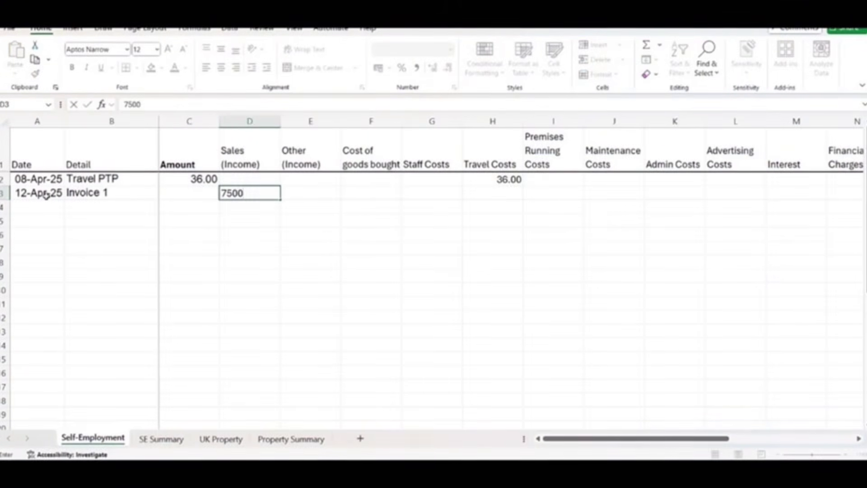
{"action": "key", "text": "Tab"}
- Add rows: 12-Apr Travel PTP 36, 14-Apr Invoice 2 1800, 15-Apr Paper 20.88, 17-Apr Invoice 3 1673.99, 24-Apr Invoice 4 4876.23, 26-Apr Norton 24.99
{"action": "left_click", "coordinate": [44, 211]}
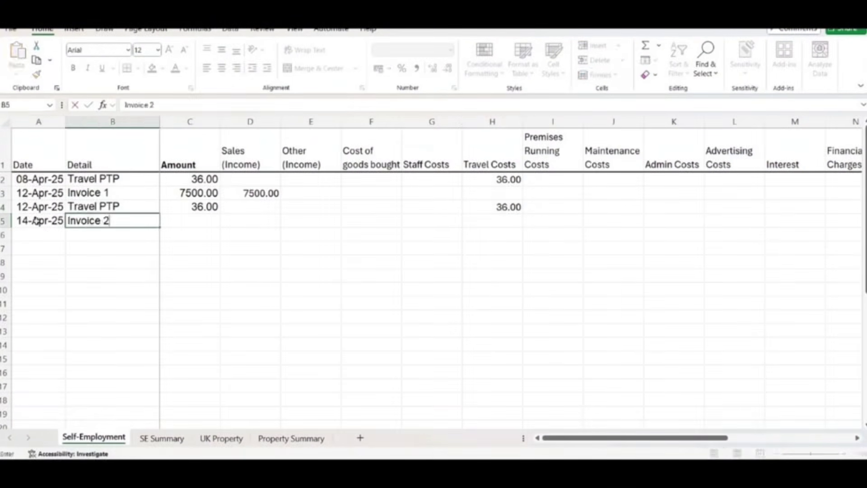
{"action": "type", "text": "1800\t 15-Apr-25\tPaper\t\t\t\t\t\t\t\t\t20.88 17-Apr-25\tInvoice 3\t\t1673.99\t 24-apr\tInvoice 4\t\t4876.23\t 26-apr\tNorton\t\t\t\t\t\t\t\t\t24.99 2-may\tTravel PTP"}
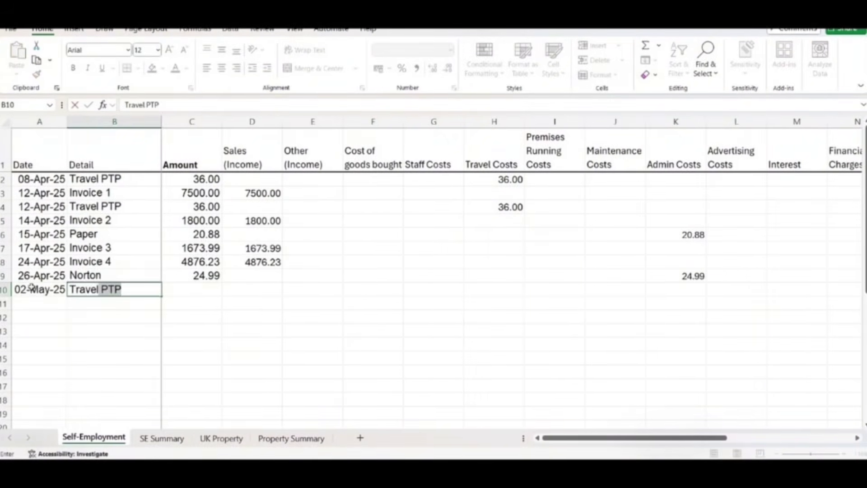
- Add May rows: 02-May Travel PTP 36, 03-May Invoice 5 525, 05-May Argos (printer ink) 30.69, 07-May Insurance 377.24, 09-May Staff 2000, 13-May Rent 396, 13-May Staff 4000
{"action": "type", "text": "\t36\t\t\t\t\t36 3-may\tInvoice 5\t525\t525 5-may\tArgos (printer ink)\t30.69\t\t\t\t\t\t\t\t30.69 "}
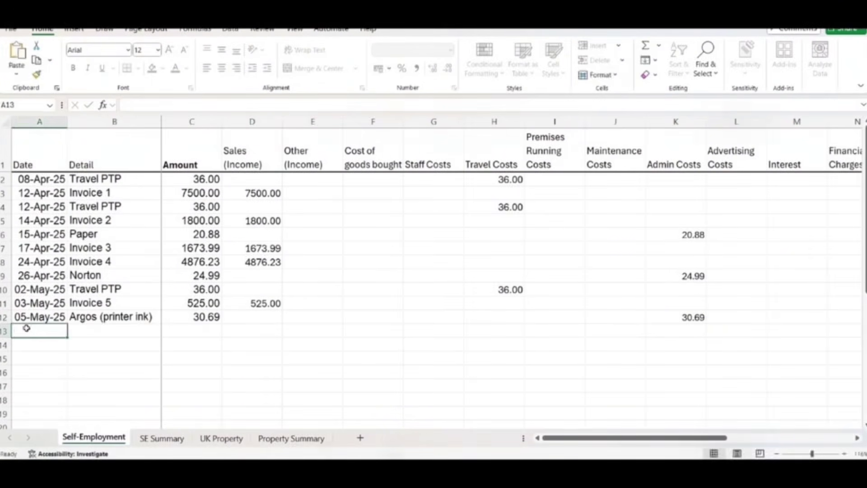
{"action": "type", "text": "7-may\tInsurance\t377.24\t\t\t\t\t\t377.24 9-may\tStaff\t2000\t\t\t\t2000 13-may\tRent\t396\t\t\t\t\t\t396 13-may\tStaff\t4000\t\t\t\t4000"}
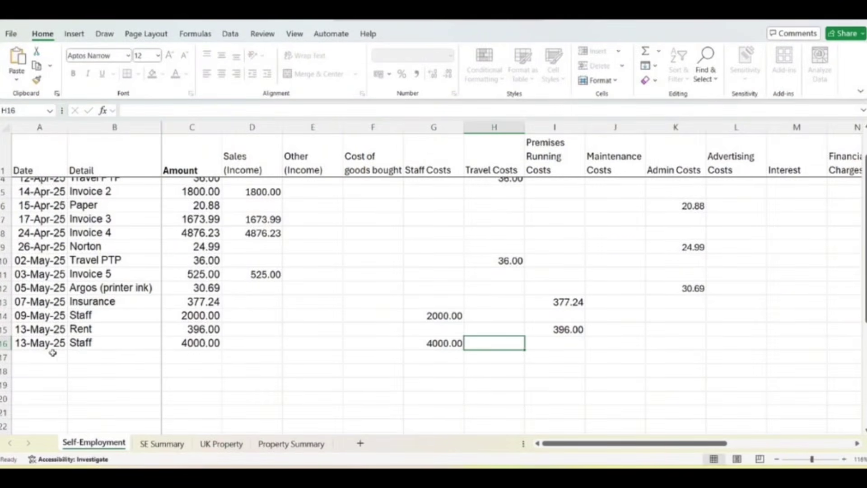
- Open the SE Summary sheet, and in the client portal upload the taxpayer's self-employment data for 06/04/2025 to 05/07/2025
{"action": "left_click", "coordinate": [162, 444]}
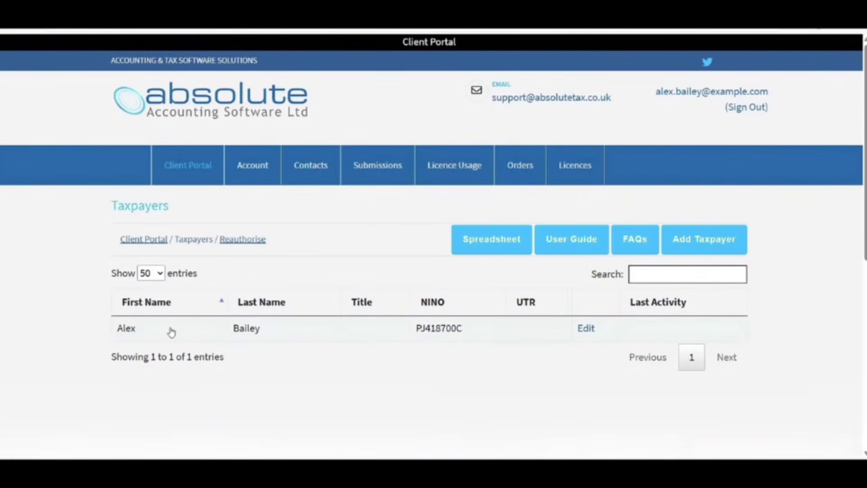
{"action": "left_click", "coordinate": [172, 331]}
{"action": "scroll", "coordinate": [433, 244], "scroll_direction": "down", "scroll_amount": 5}
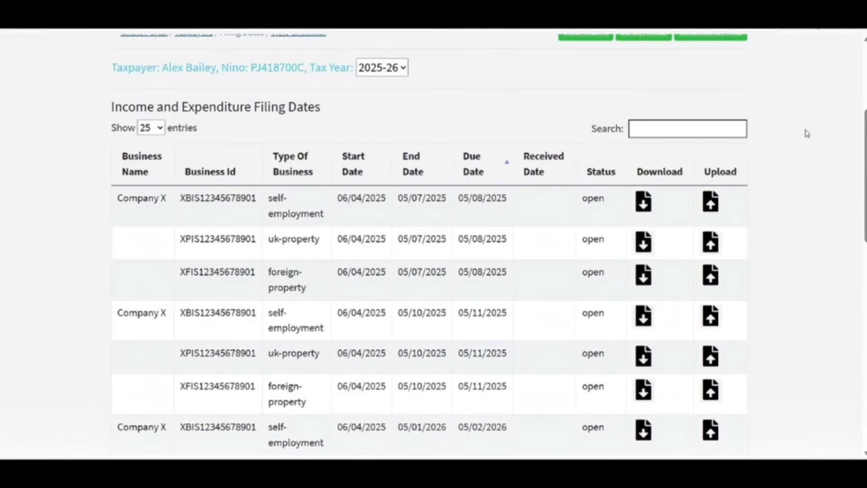
{"action": "left_click", "coordinate": [710, 202]}
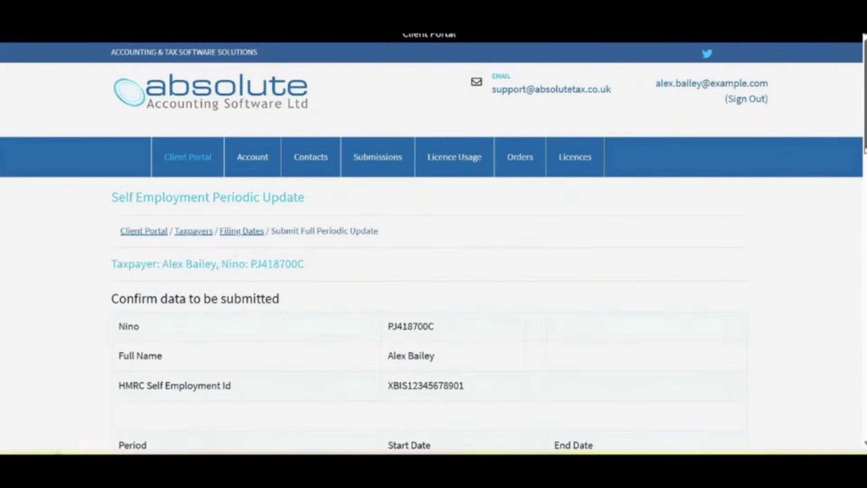
- Review the income and expense figures for the self-employment period and submit the periodic update
{"action": "scroll", "coordinate": [433, 244], "scroll_direction": "down", "scroll_amount": 5}
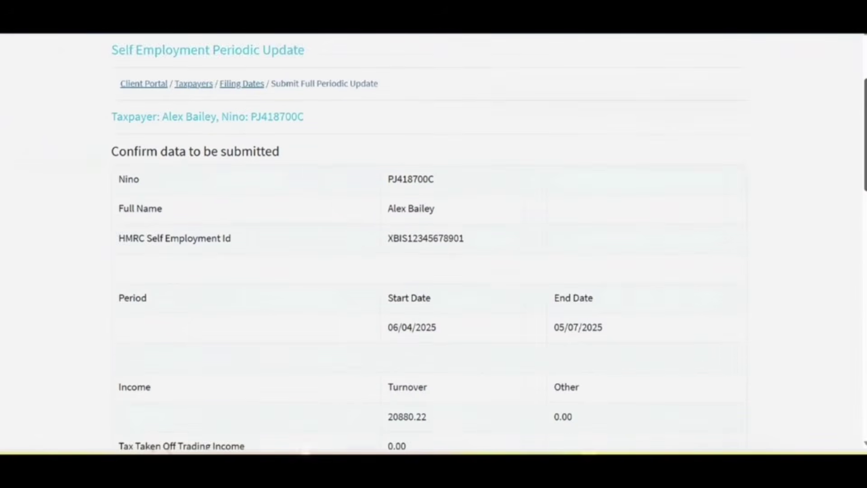
{"action": "scroll", "coordinate": [434, 244], "scroll_direction": "down", "scroll_amount": 5}
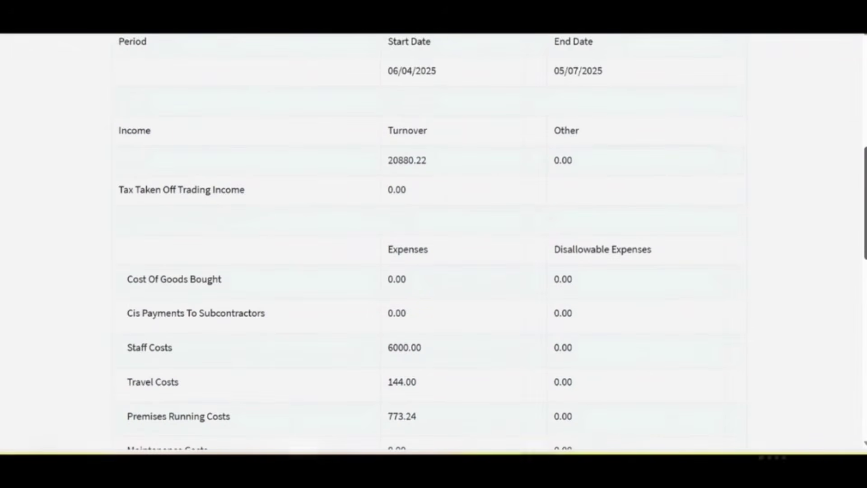
{"action": "scroll", "coordinate": [433, 244], "scroll_direction": "down", "scroll_amount": 4}
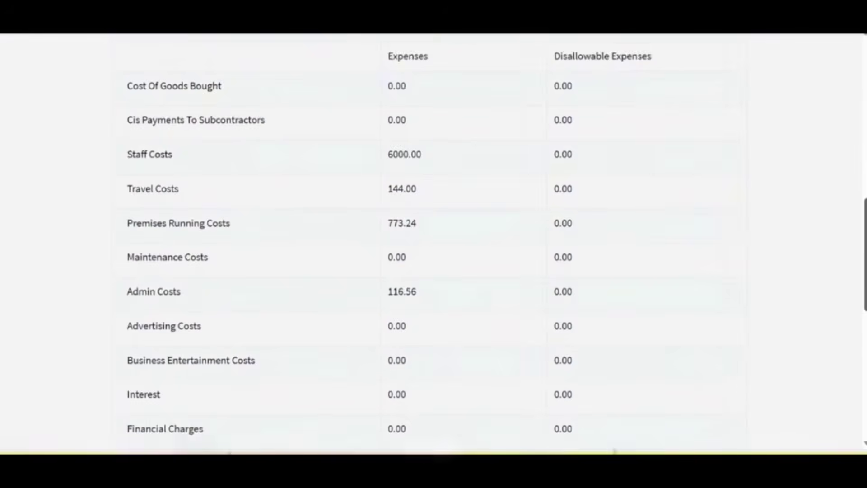
{"action": "scroll", "coordinate": [433, 244], "scroll_direction": "down", "scroll_amount": 4}
{"action": "scroll", "coordinate": [434, 243], "scroll_direction": "down", "scroll_amount": 2}
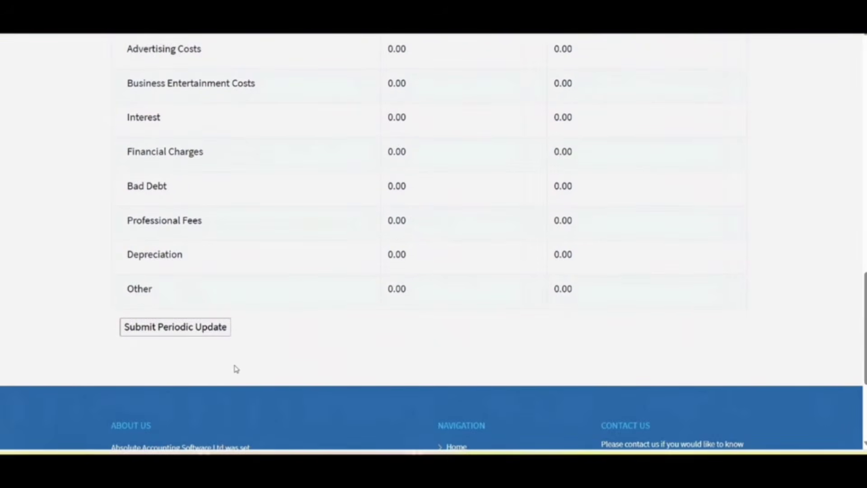
{"action": "left_click", "coordinate": [188, 335]}
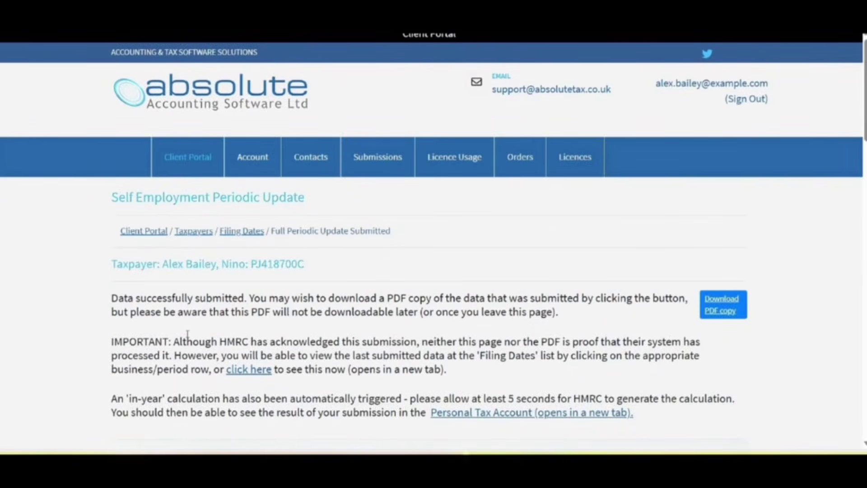
- Download the PDF copy of the submitted update, read the receipt and return to the taxpayers list
{"action": "scroll", "coordinate": [188, 334], "scroll_direction": "down", "scroll_amount": 4}
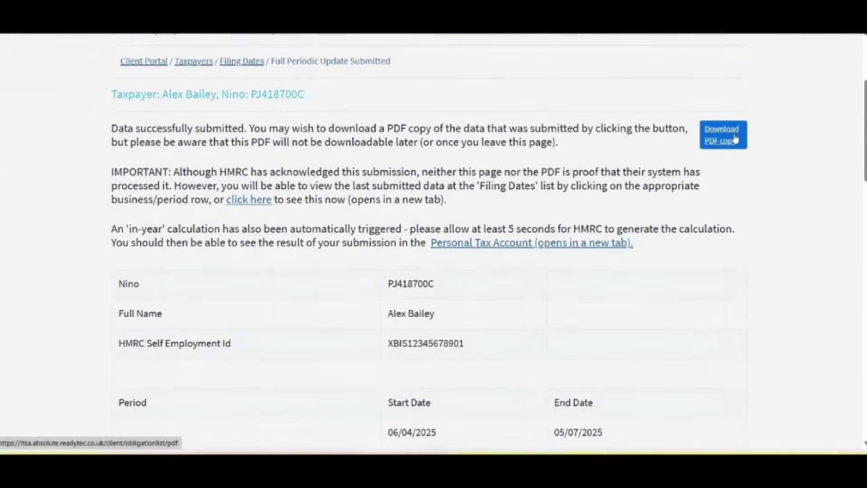
{"action": "left_click", "coordinate": [735, 139]}
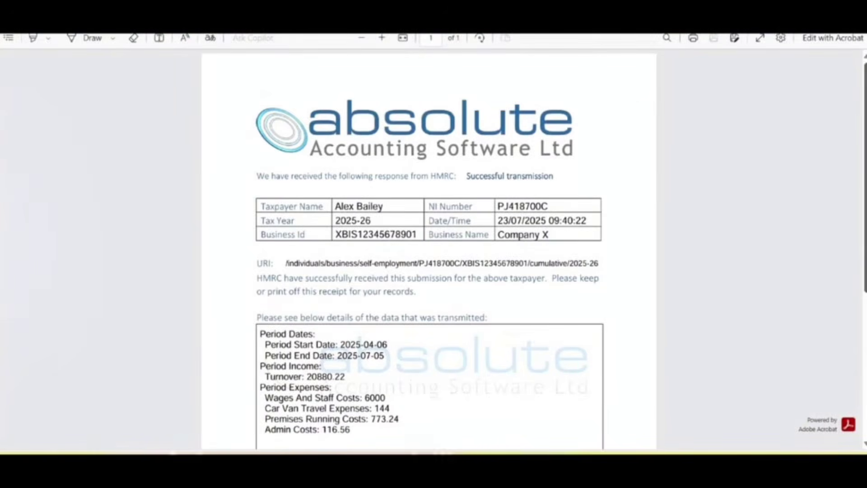
{"action": "scroll", "coordinate": [429, 248], "scroll_direction": "down", "scroll_amount": 3}
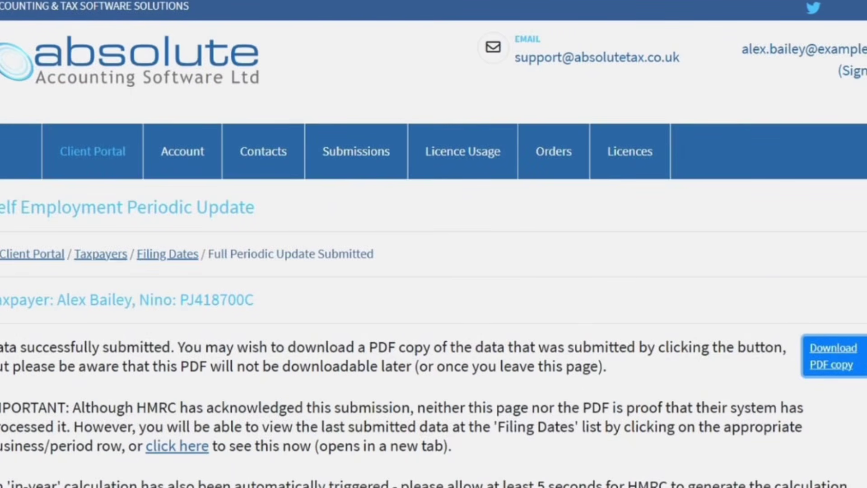
{"action": "left_click", "coordinate": [100, 254]}
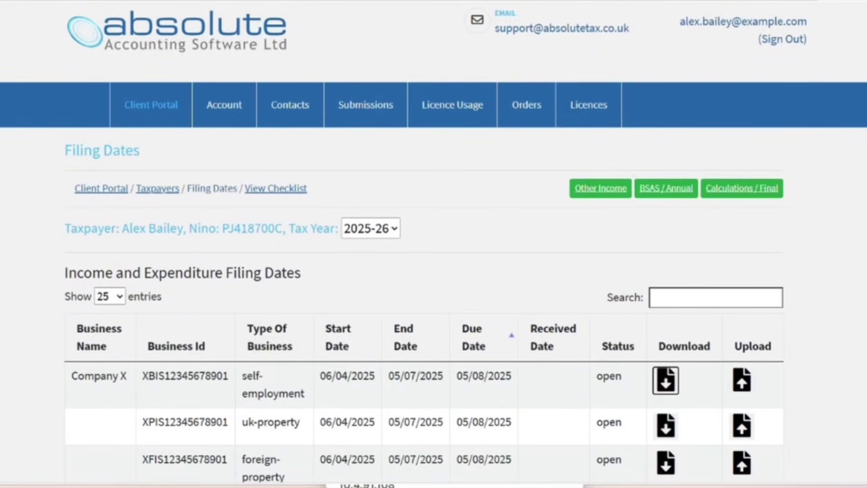
- Switch to the downloaded self-employment workbook in Excel and turn on cell linking
{"action": "mouse_move", "coordinate": [545, 487]}
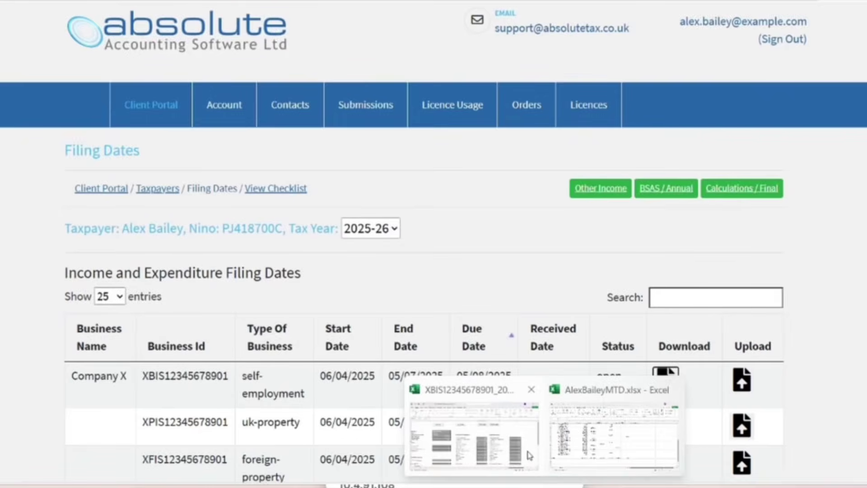
{"action": "mouse_move", "coordinate": [523, 441]}
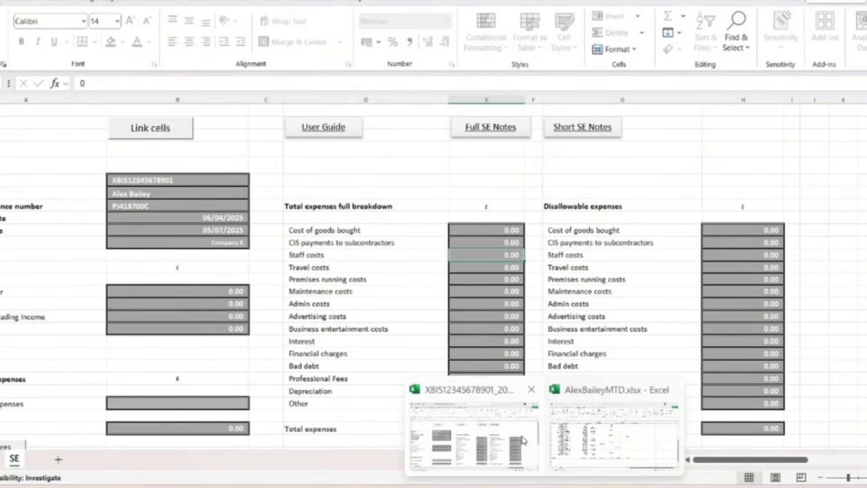
{"action": "left_click", "coordinate": [523, 438]}
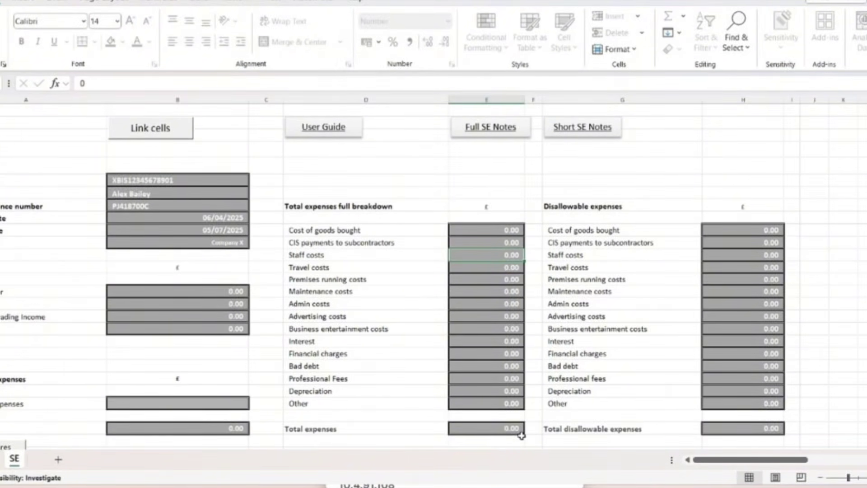
{"action": "left_click", "coordinate": [169, 138]}
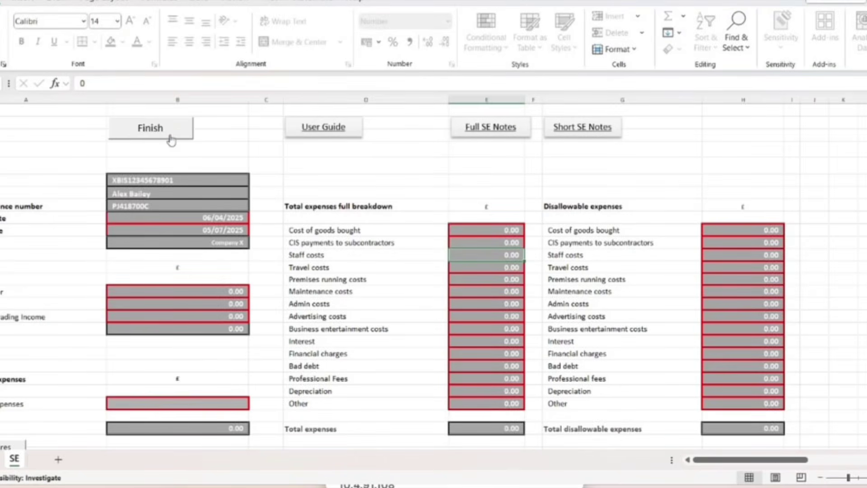
- Link the income turnover cell to the sales total in cell D40 on Sheet1 of the taxpayer's bookkeeping workbook
{"action": "left_click", "coordinate": [177, 291]}
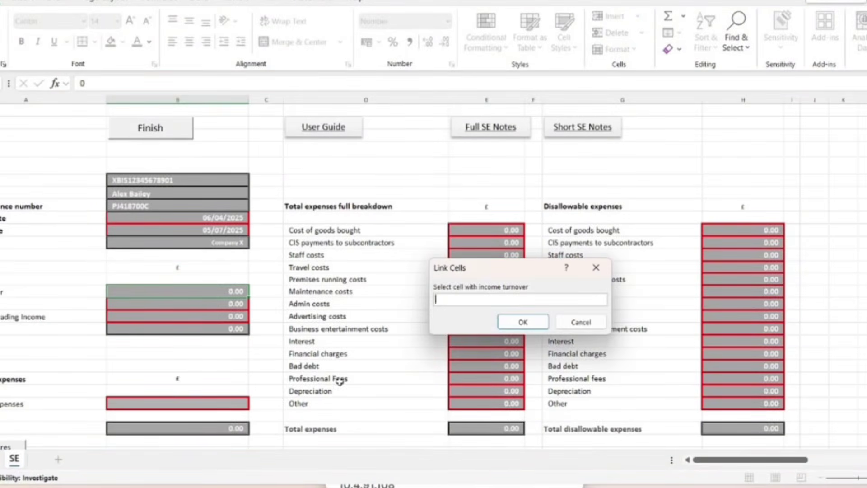
{"action": "mouse_move", "coordinate": [488, 478]}
{"action": "left_click", "coordinate": [574, 447]}
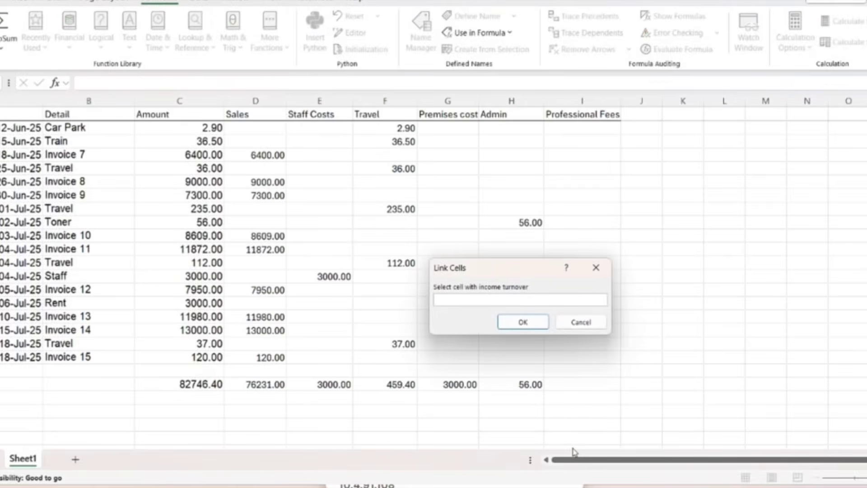
{"action": "left_click", "coordinate": [277, 384]}
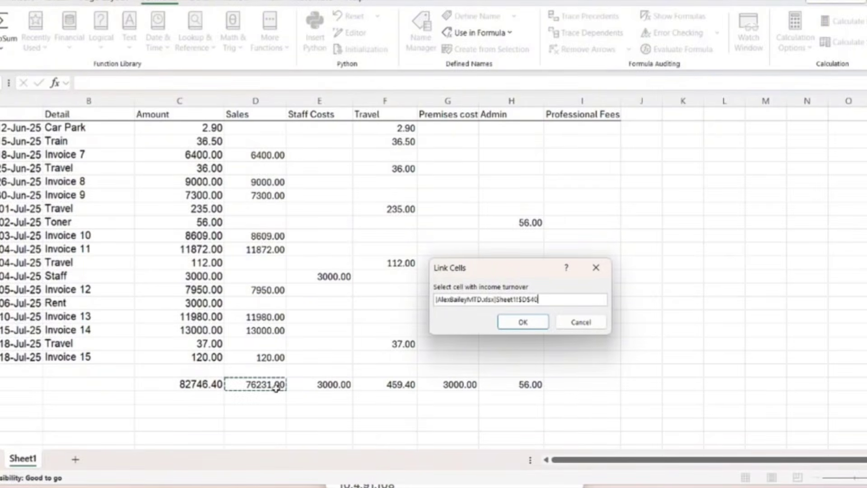
{"action": "left_click", "coordinate": [523, 322]}
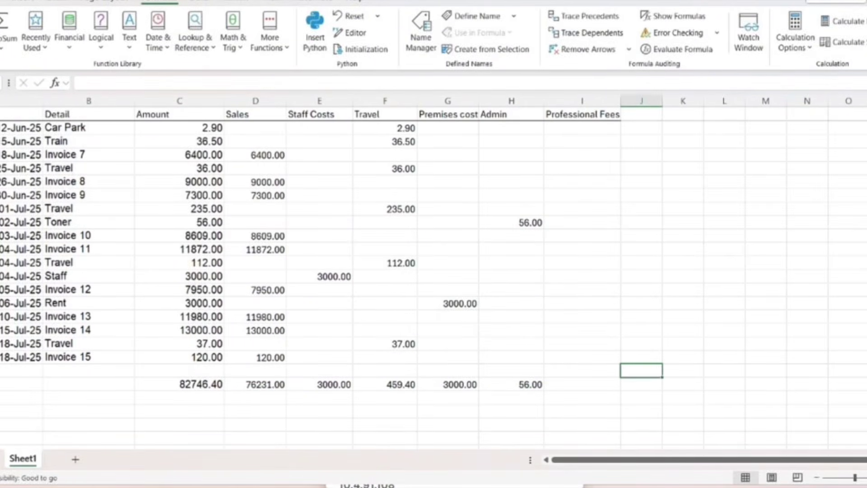
{"action": "left_click", "coordinate": [529, 470]}
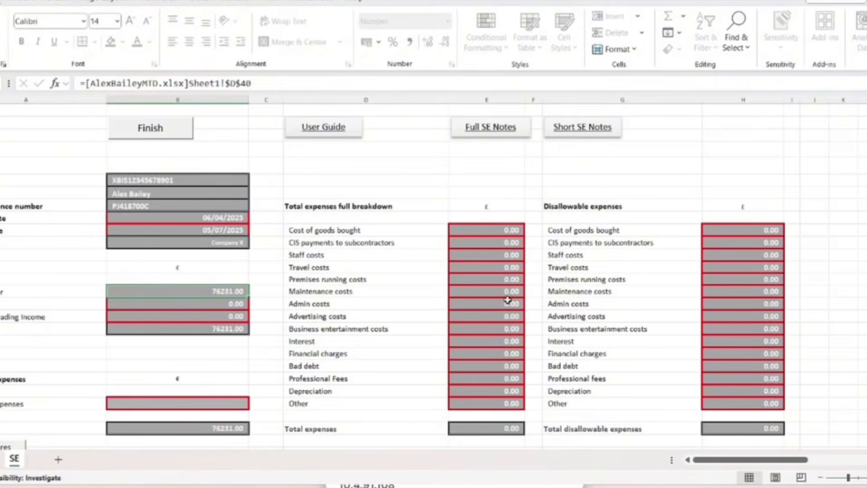
- Link the Staff costs expense cell to the staff total in cell E40 on Sheet1 of the bookkeeping workbook
{"action": "left_click", "coordinate": [501, 254]}
{"action": "mouse_move", "coordinate": [530, 472]}
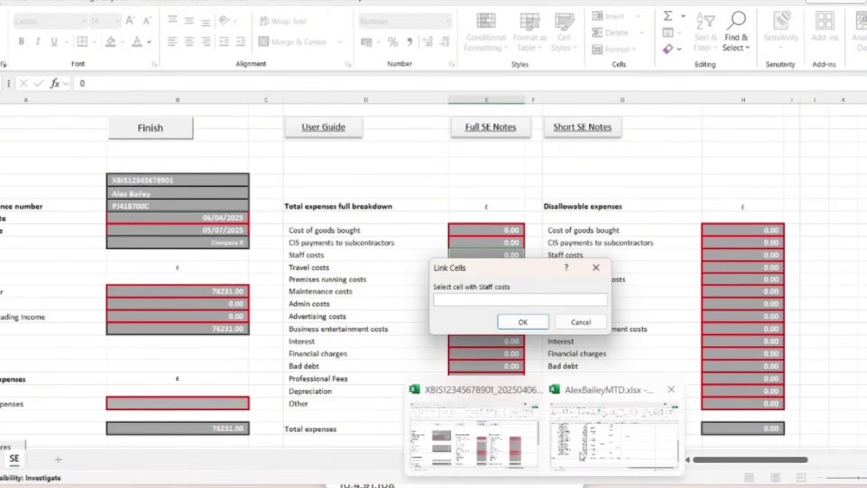
{"action": "left_click", "coordinate": [589, 444]}
{"action": "left_click", "coordinate": [335, 388]}
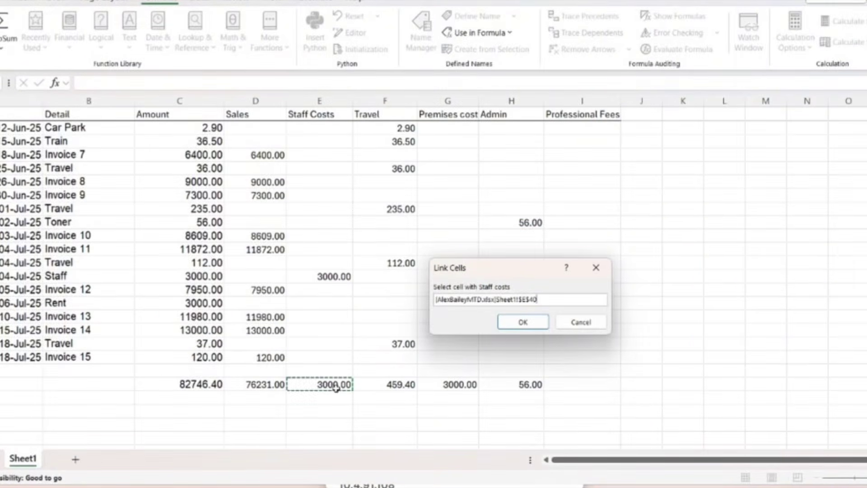
{"action": "left_click", "coordinate": [523, 321]}
{"action": "mouse_move", "coordinate": [539, 483]}
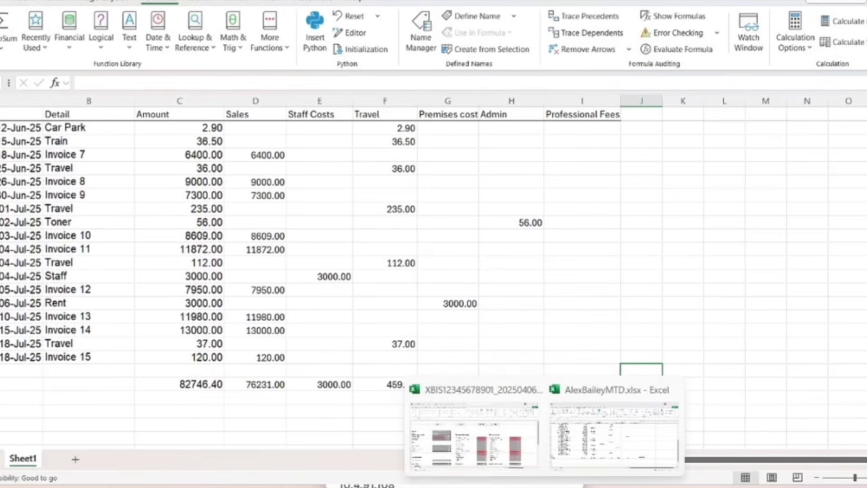
{"action": "left_click", "coordinate": [533, 457]}
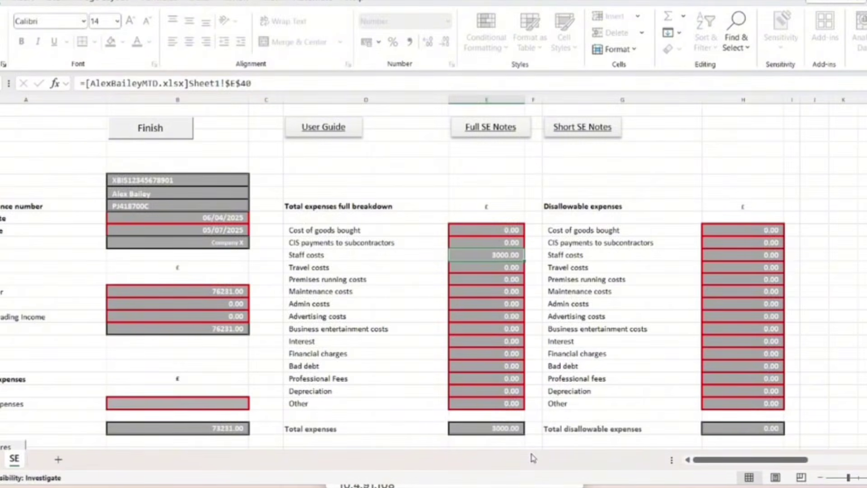
- Link the Travel costs expense cell to the travel total in cell F40 on Sheet1 of the bookkeeping workbook
{"action": "left_click", "coordinate": [494, 271]}
{"action": "mouse_move", "coordinate": [539, 483]}
{"action": "left_click", "coordinate": [654, 458]}
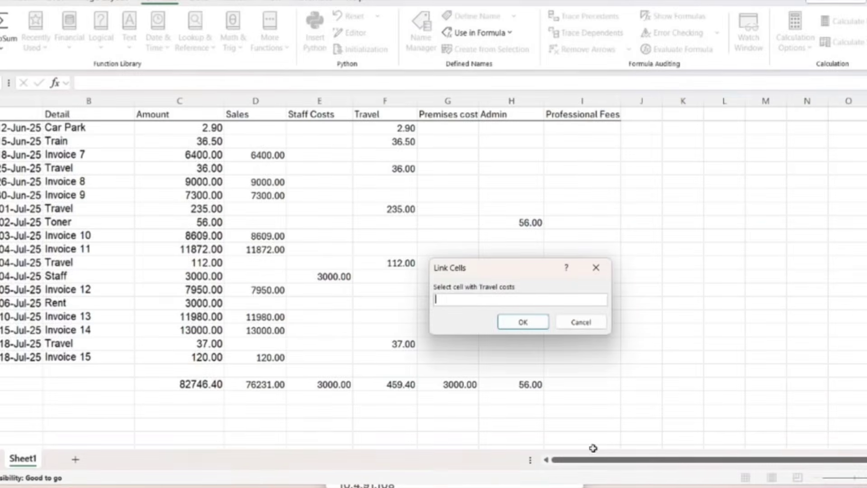
{"action": "left_click", "coordinate": [400, 385]}
{"action": "left_click", "coordinate": [521, 322]}
{"action": "mouse_move", "coordinate": [539, 484]}
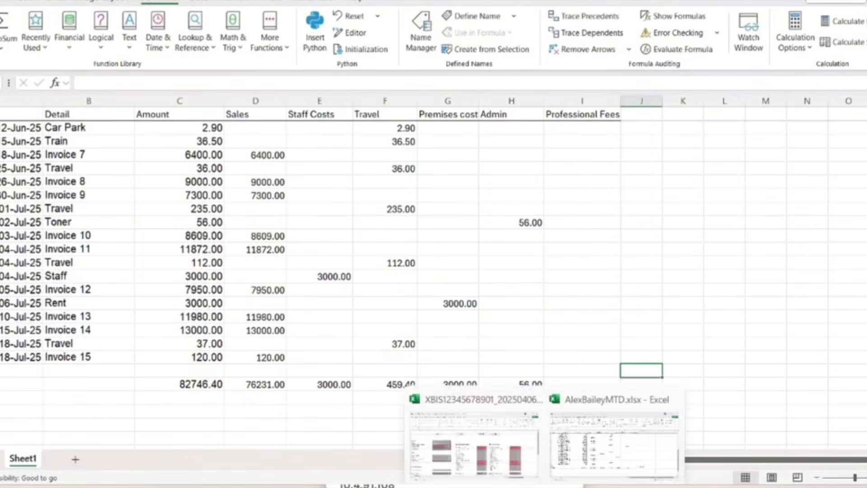
{"action": "left_click", "coordinate": [522, 435]}
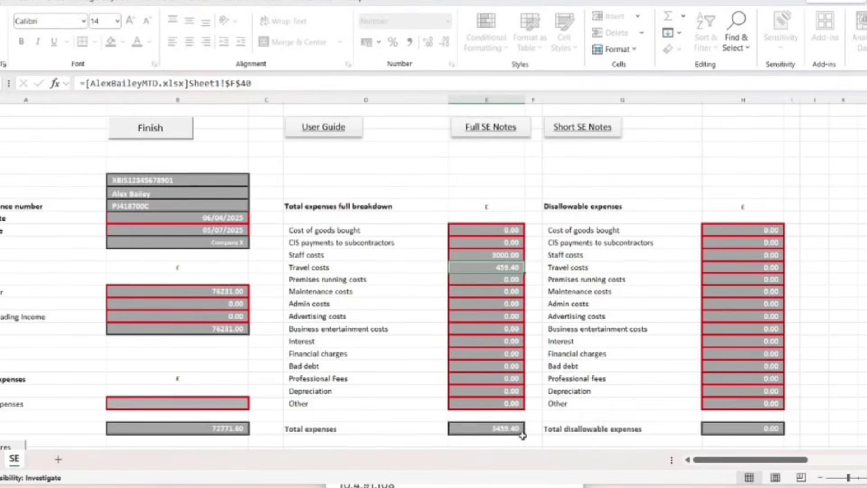
- Link the Premises running costs expense cell to the premises total in cell G40 on Sheet1 of the bookkeeping workbook
{"action": "left_click", "coordinate": [517, 280]}
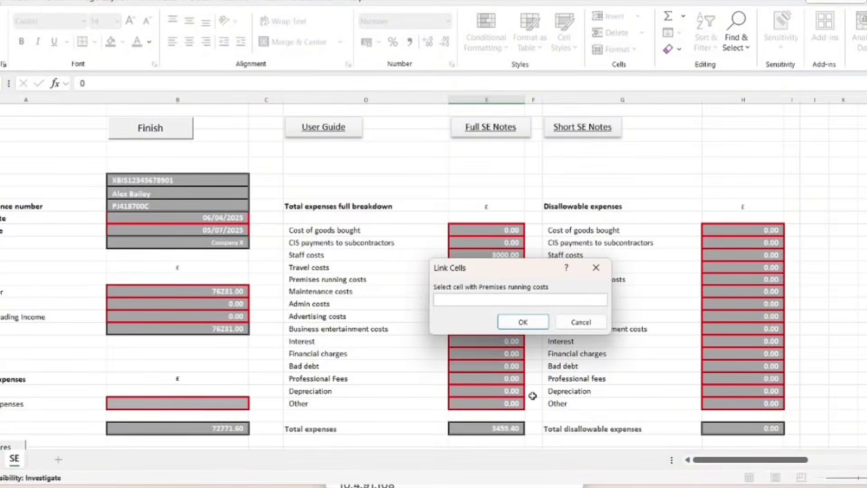
{"action": "mouse_move", "coordinate": [539, 483]}
{"action": "left_click", "coordinate": [592, 441]}
{"action": "left_click", "coordinate": [465, 386]}
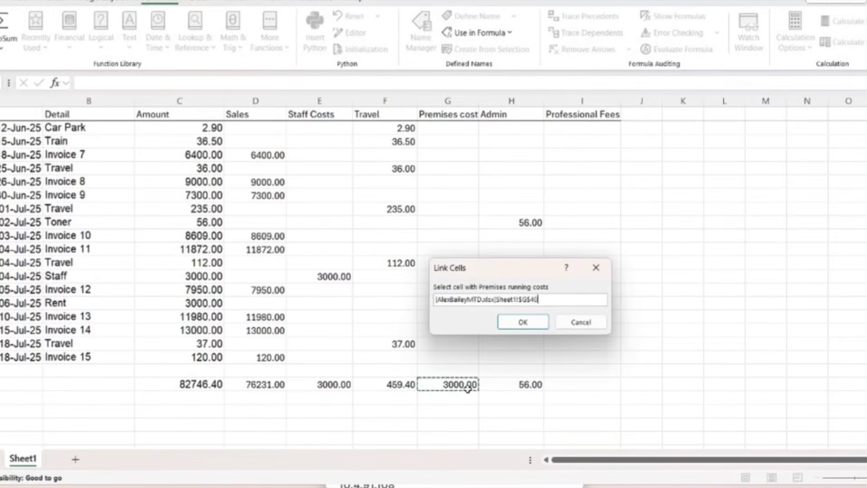
{"action": "left_click", "coordinate": [523, 322]}
{"action": "mouse_move", "coordinate": [539, 484]}
{"action": "left_click", "coordinate": [523, 440]}
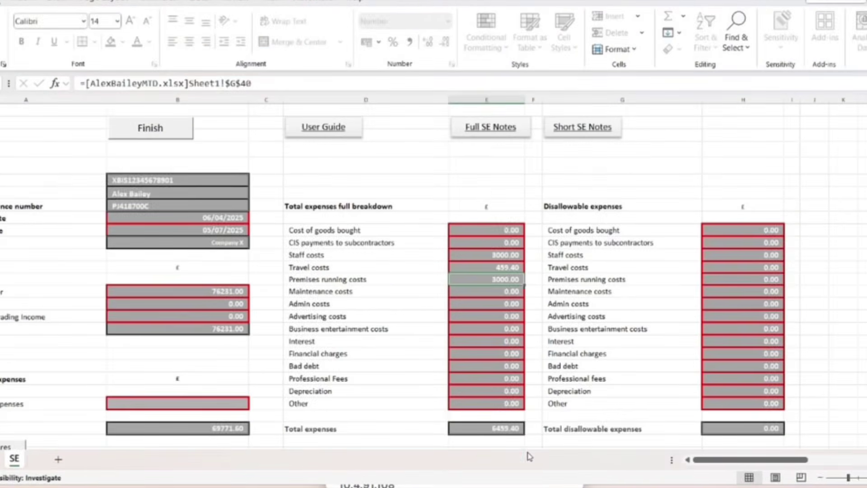
- Link the Admin costs expense cell to the admin total in cell H40 on Sheet1 of the bookkeeping workbook
{"action": "left_click", "coordinate": [472, 305]}
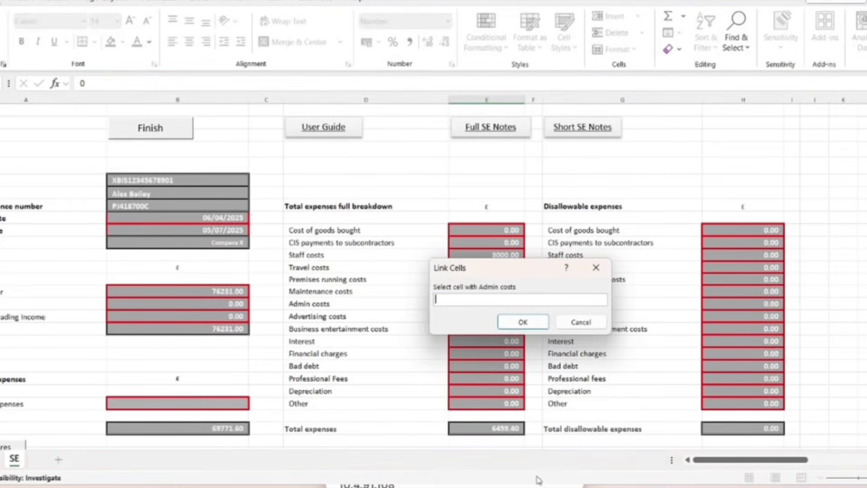
{"action": "mouse_move", "coordinate": [540, 481]}
{"action": "left_click", "coordinate": [590, 450]}
{"action": "left_click", "coordinate": [524, 385]}
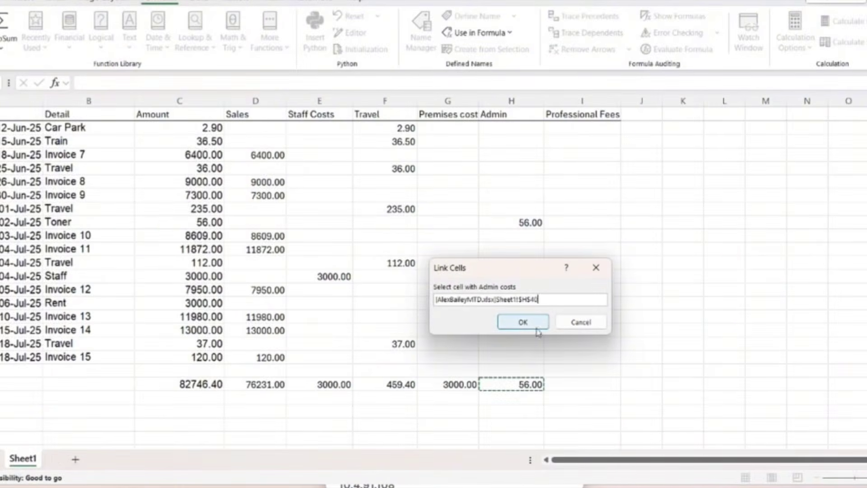
{"action": "left_click", "coordinate": [534, 321]}
{"action": "mouse_move", "coordinate": [540, 482]}
{"action": "left_click", "coordinate": [536, 450]}
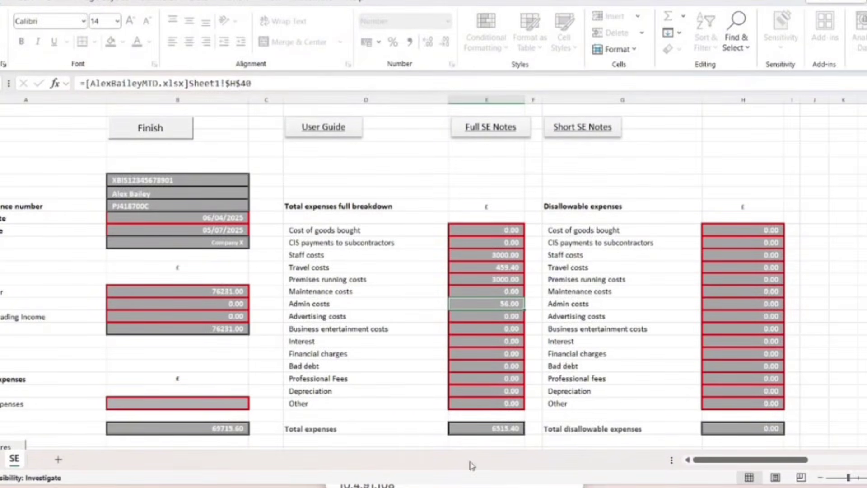
- Switch to the Absolute client portal, upload and submit Company X's self-employment update for 06/04/2025 to 05/07/2025, and download its PDF copy
{"action": "mouse_move", "coordinate": [542, 486]}
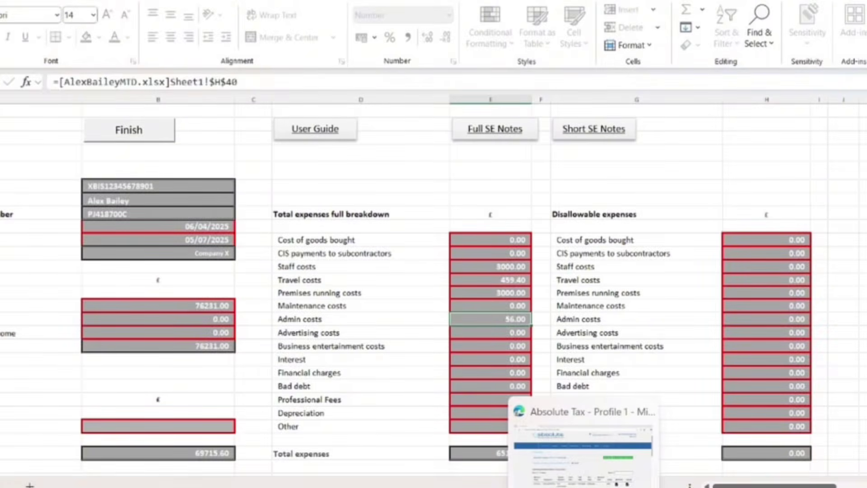
{"action": "left_click", "coordinate": [587, 457]}
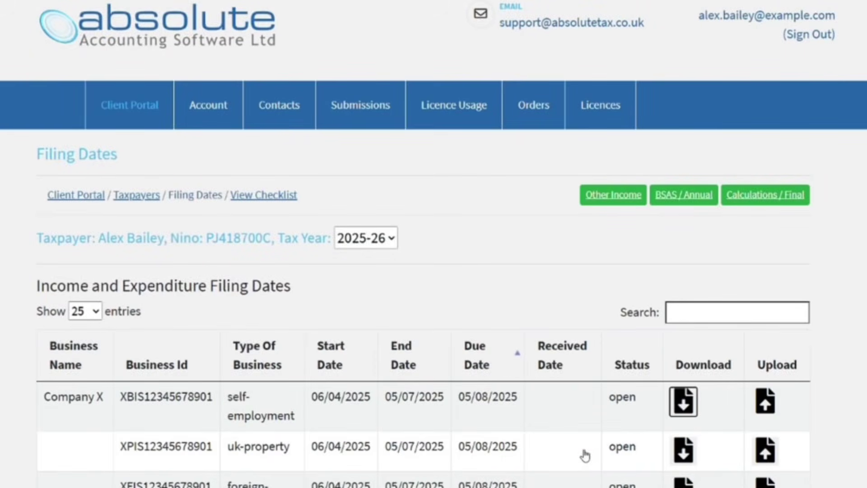
{"action": "left_click", "coordinate": [766, 403]}
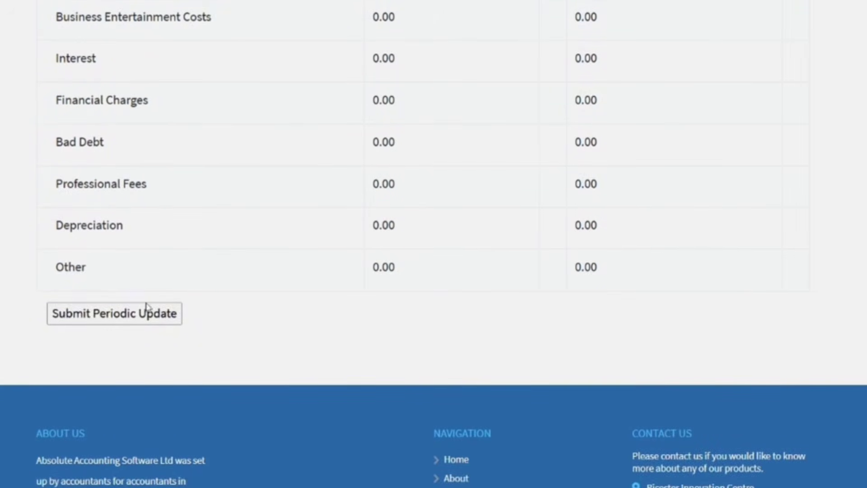
{"action": "left_click", "coordinate": [131, 315]}
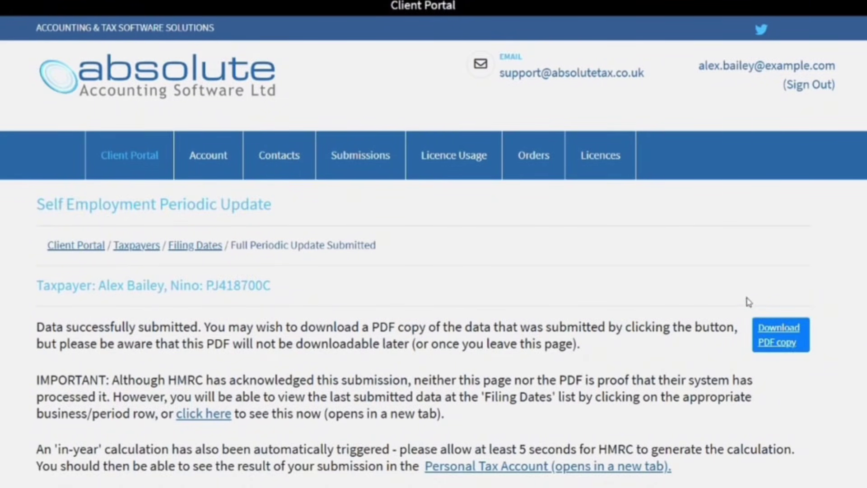
{"action": "left_click", "coordinate": [789, 333]}
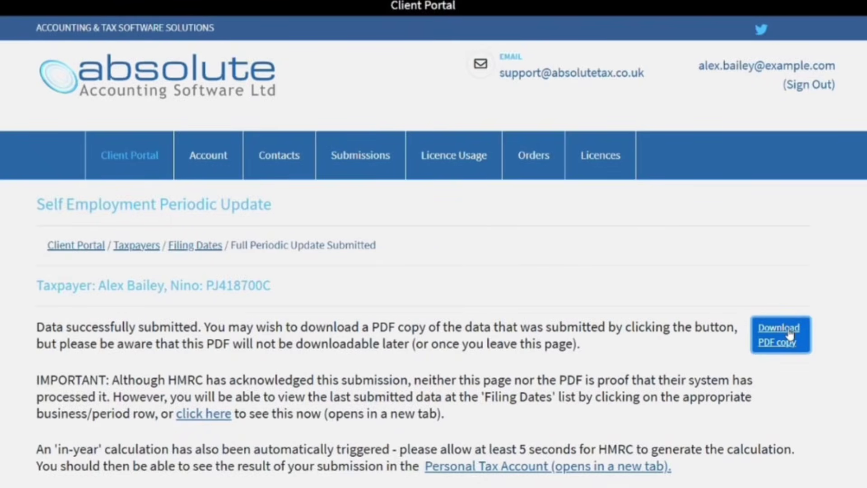